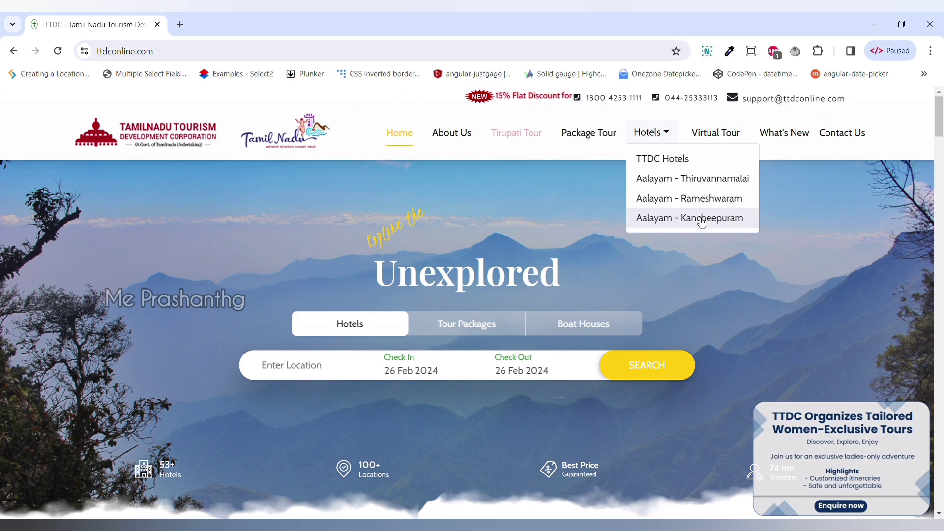
Step: Open Hotel Aalayam Tiruvannamalai's booking page, which shows no rooms for 26–27 Feb 2024
left_click(717, 183)
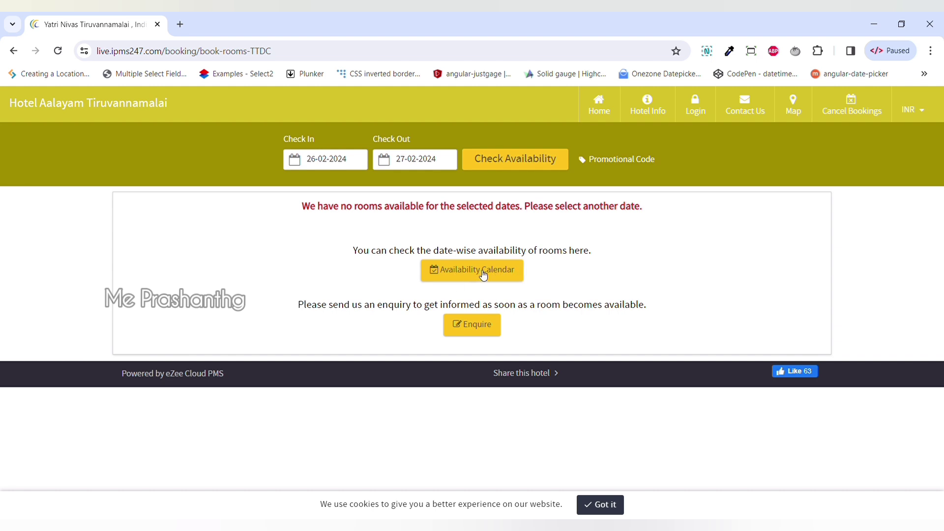
Step: Open the Availability Calendar and switch its room type from Deluxe Family 6 to Executive Room - Non A/C
left_click(482, 273)
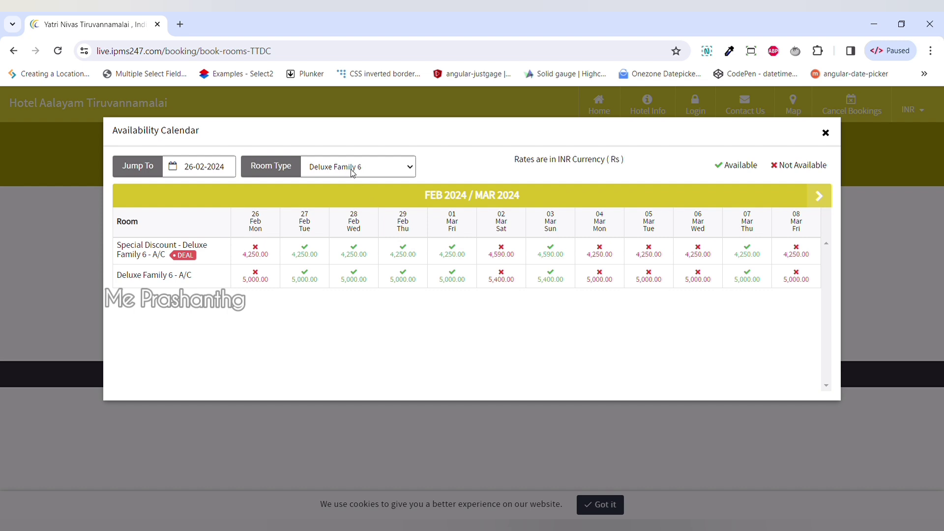
left_click(409, 170)
key("Down")
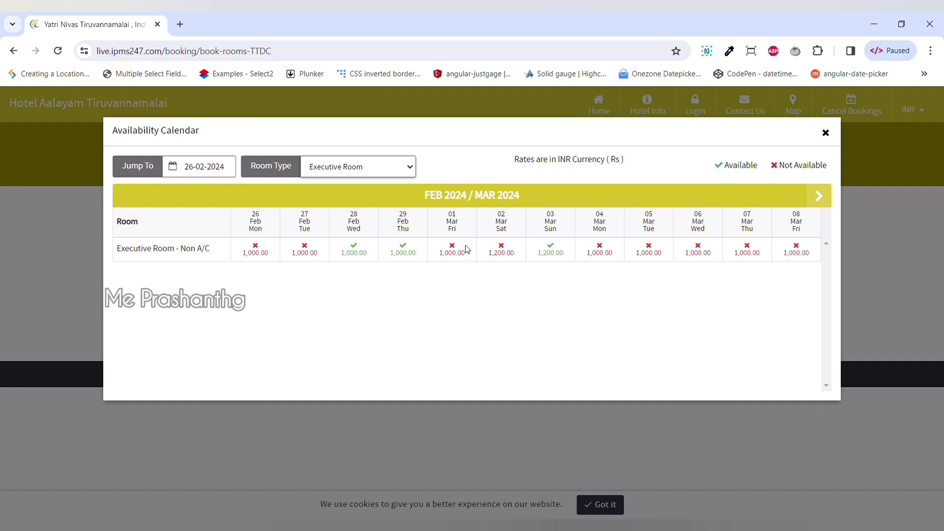
Step: Advance the Executive Room availability calendar to the 9–20 March 2024 dates
left_click(819, 196)
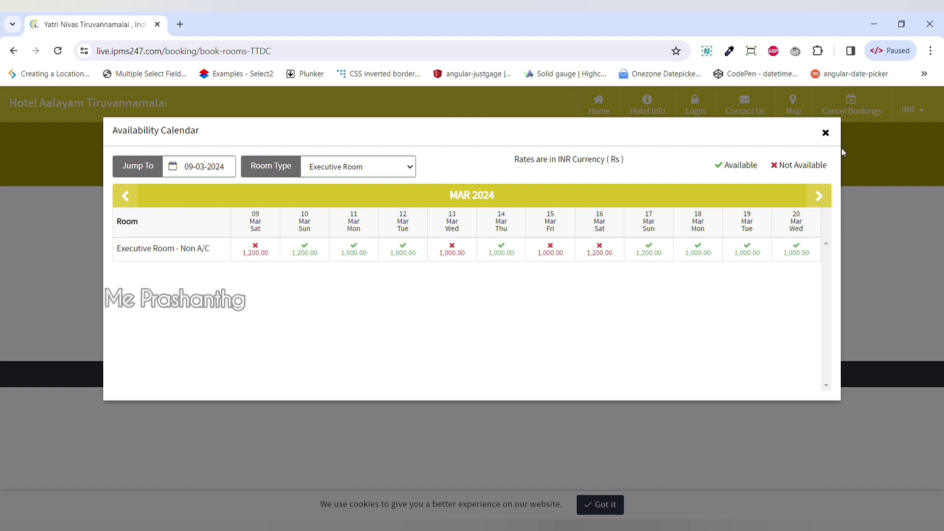
Step: Close the calendar and search rooms for check-in 11 Mar and check-out 12 Mar 2024
left_click(825, 132)
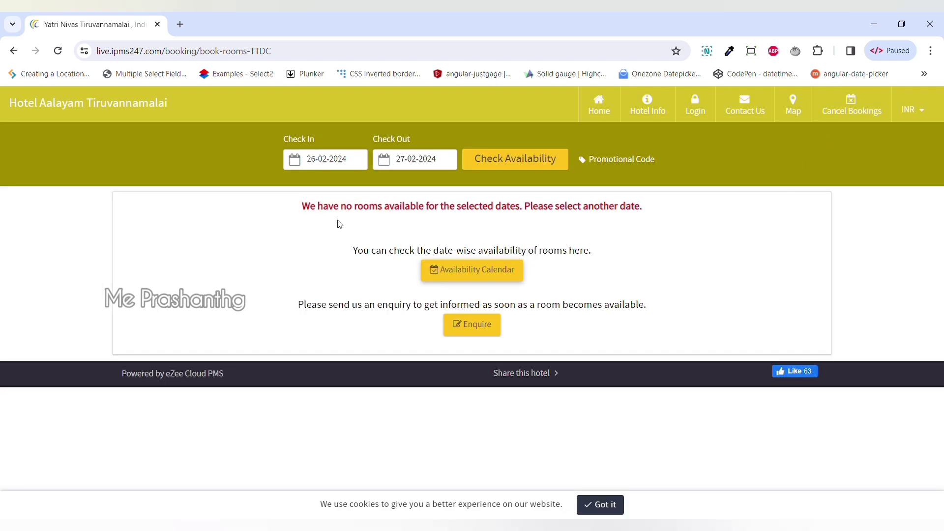
left_click(338, 164)
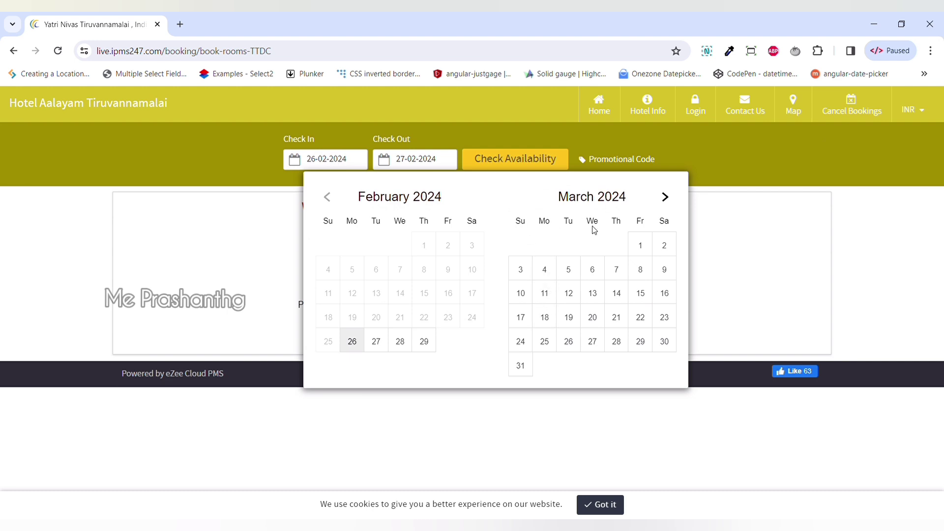
left_click(554, 297)
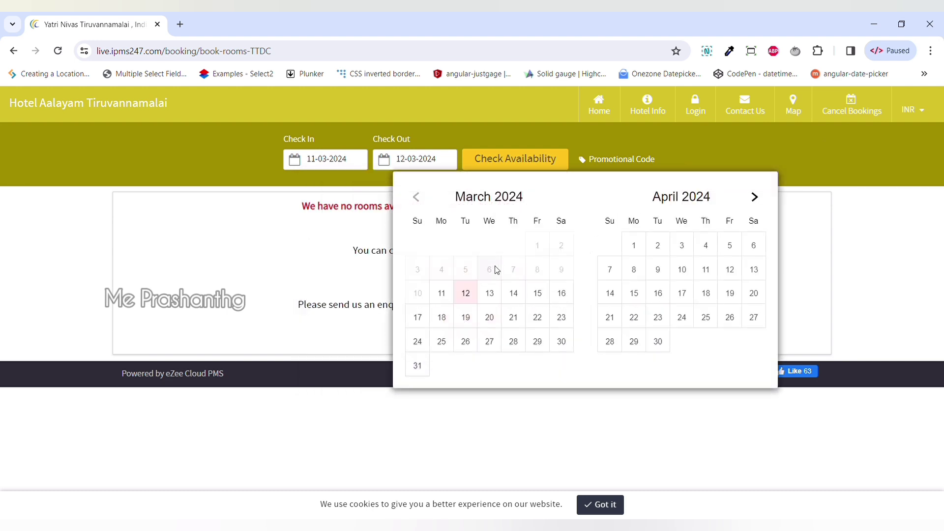
left_click(475, 299)
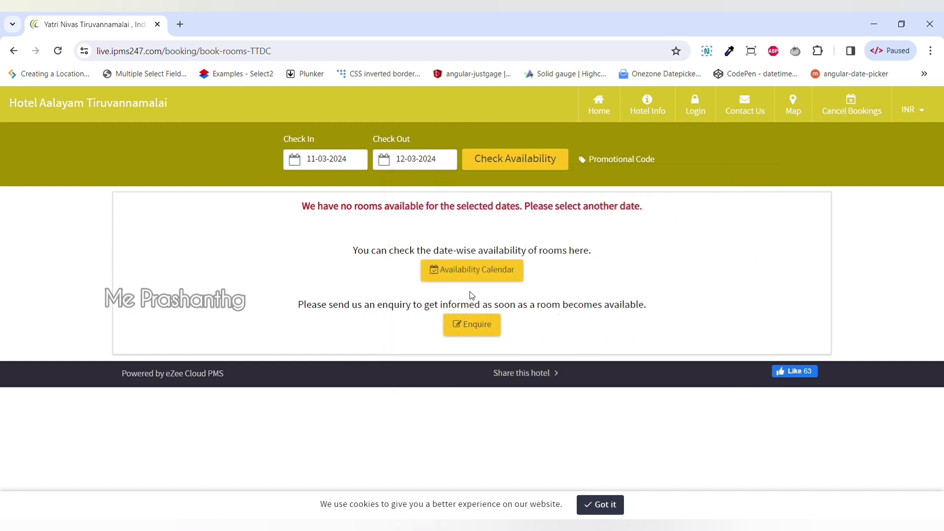
left_click(512, 162)
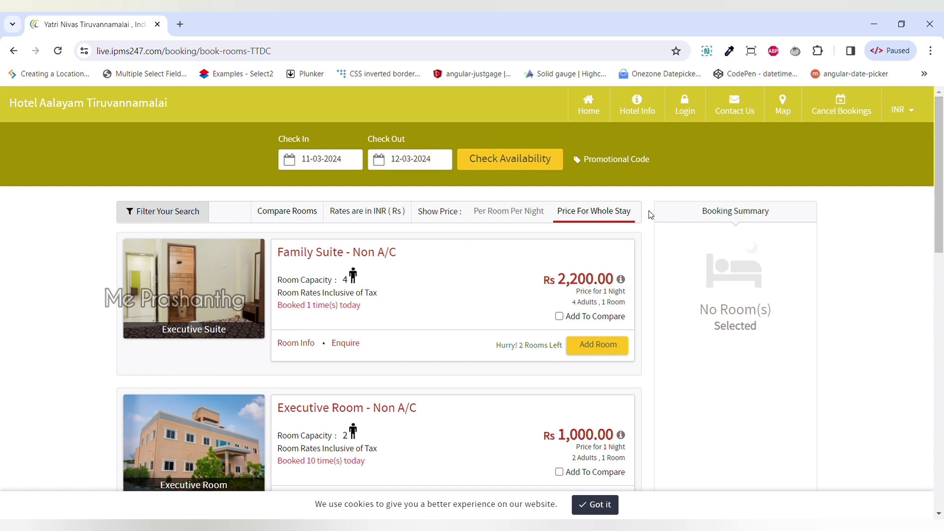
scroll(650, 215, "down", 1)
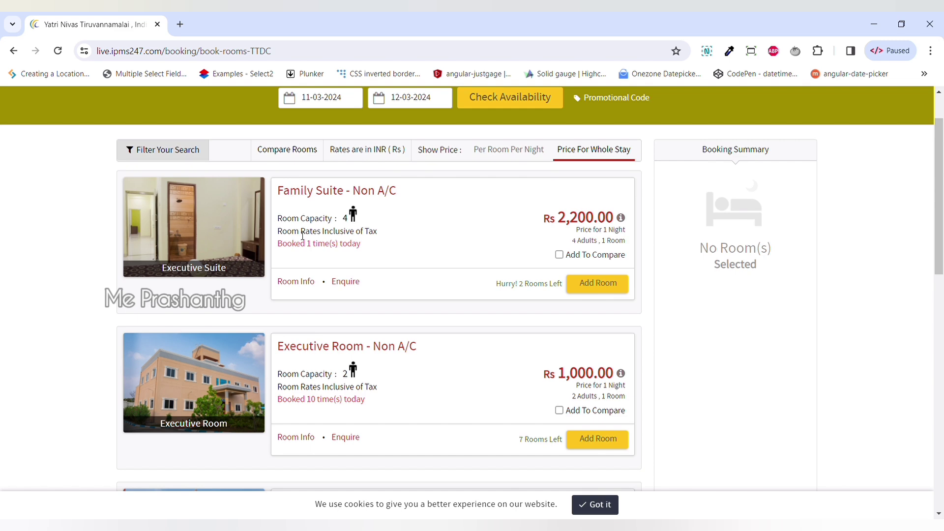
left_click_drag(302, 236, 381, 236)
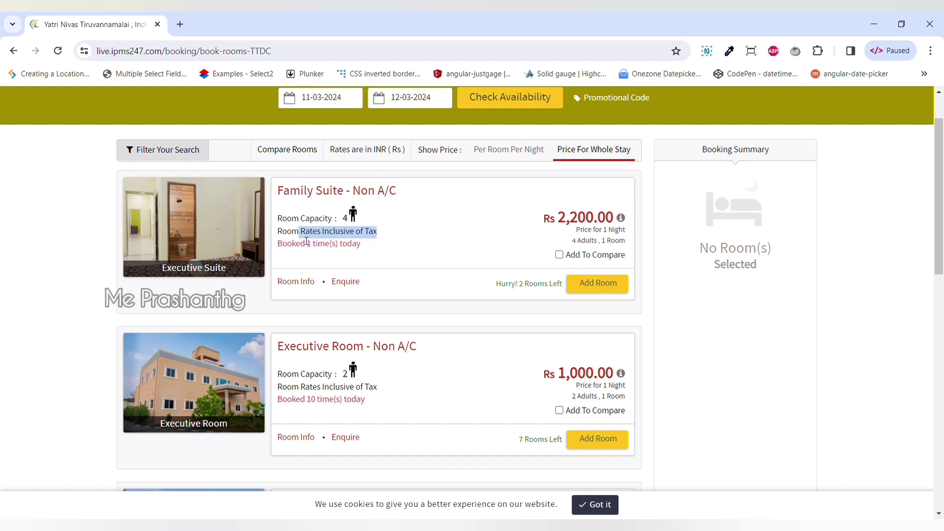
left_click(209, 221)
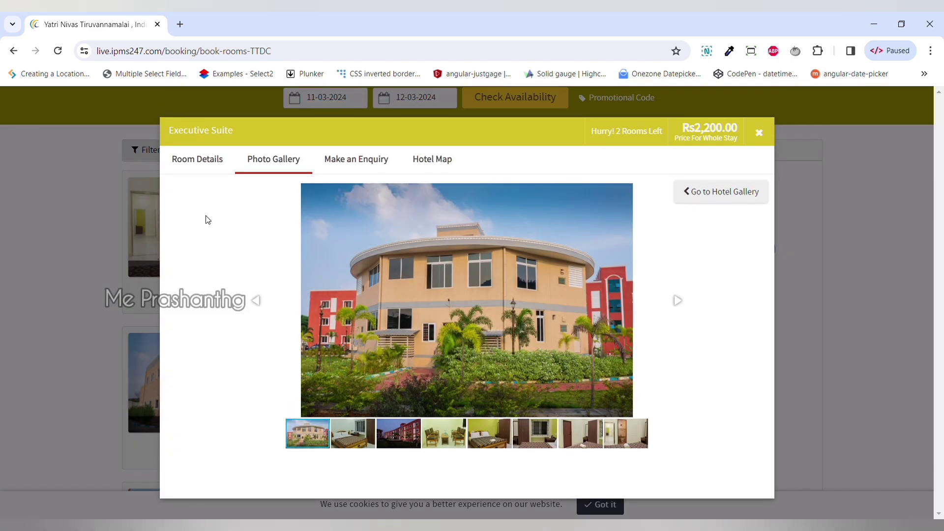
left_click(362, 436)
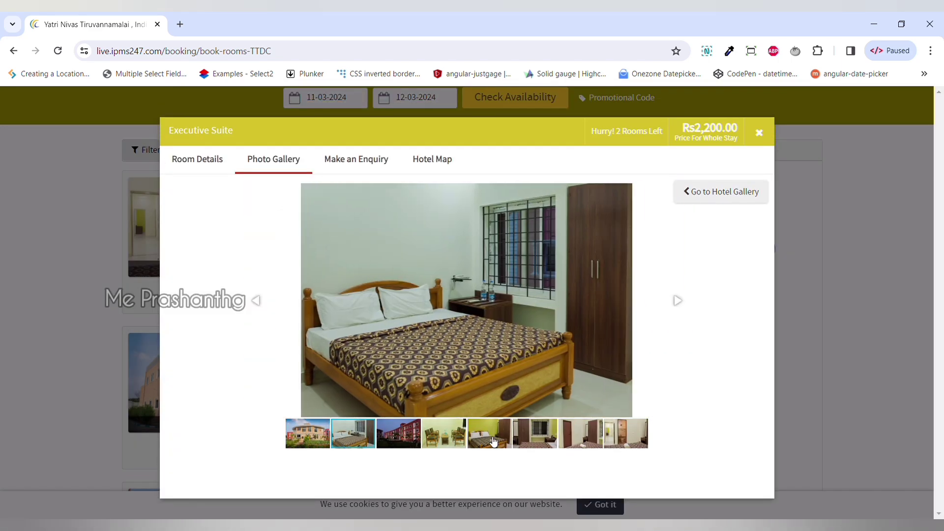
left_click(494, 441)
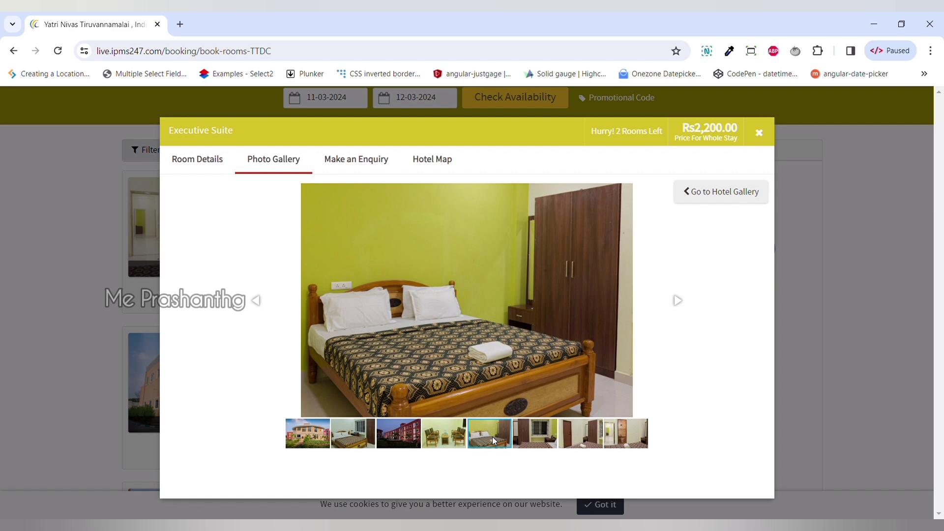
left_click(530, 440)
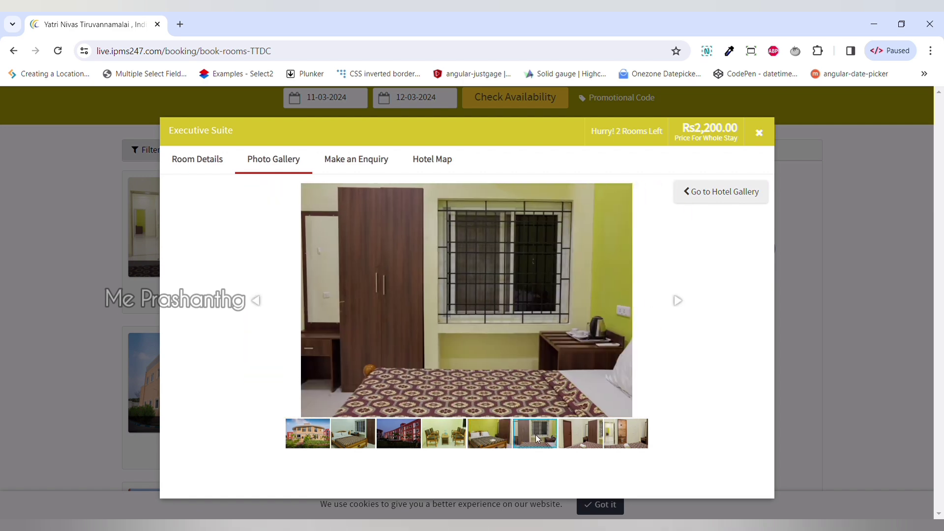
left_click(622, 440)
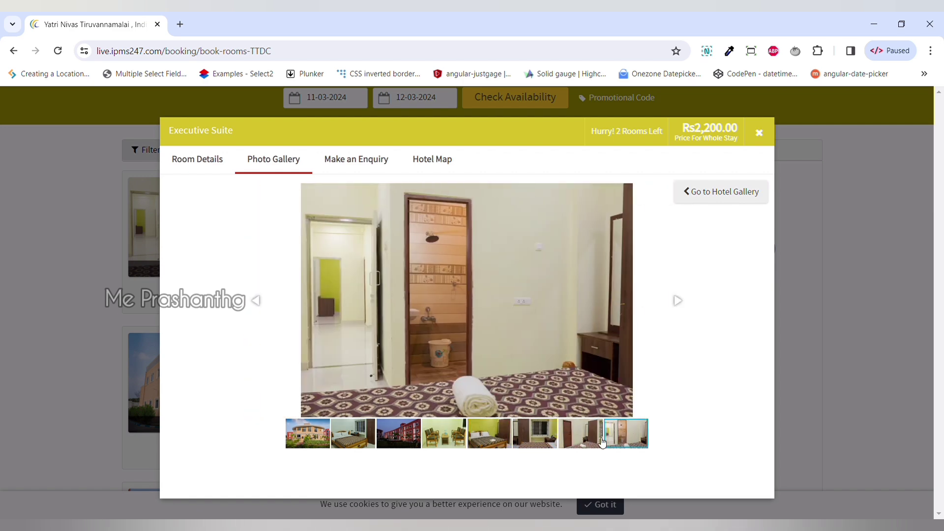
left_click(588, 441)
left_click(491, 441)
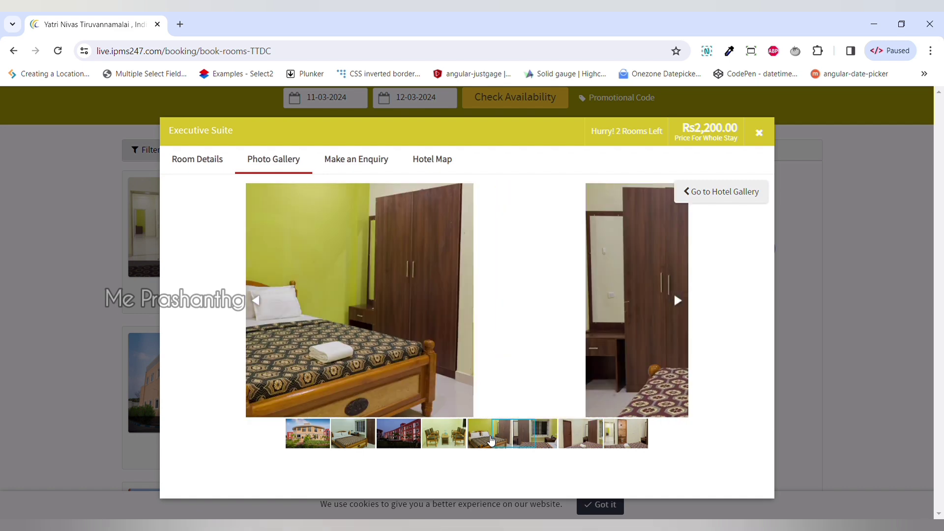
left_click(759, 133)
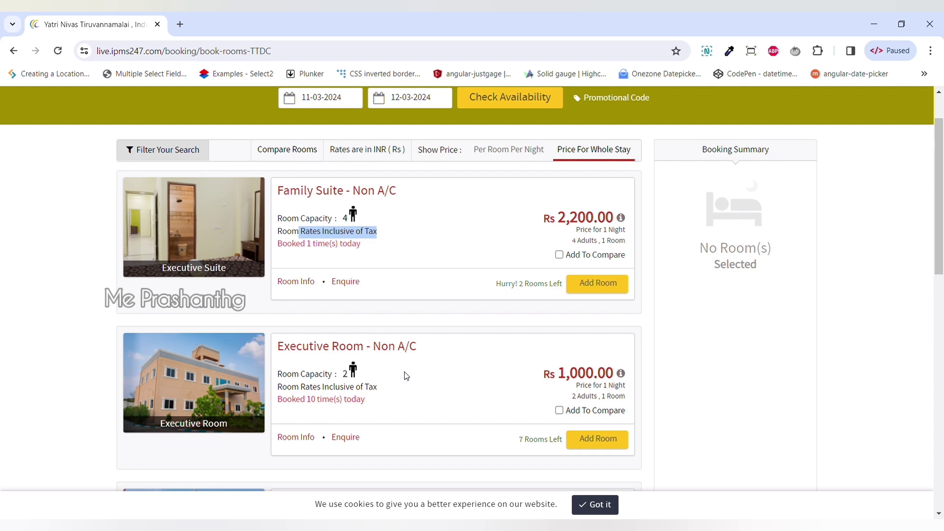
scroll(403, 371, "down", 1)
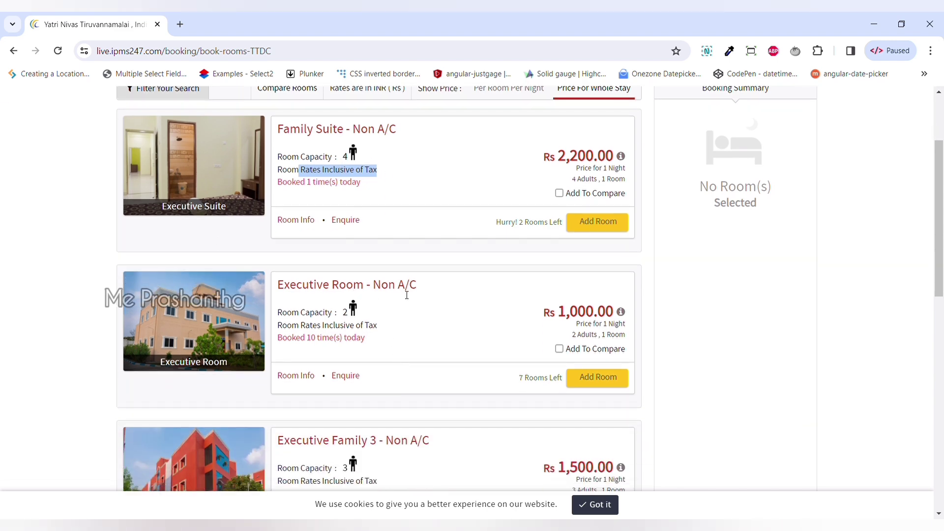
left_click(210, 318)
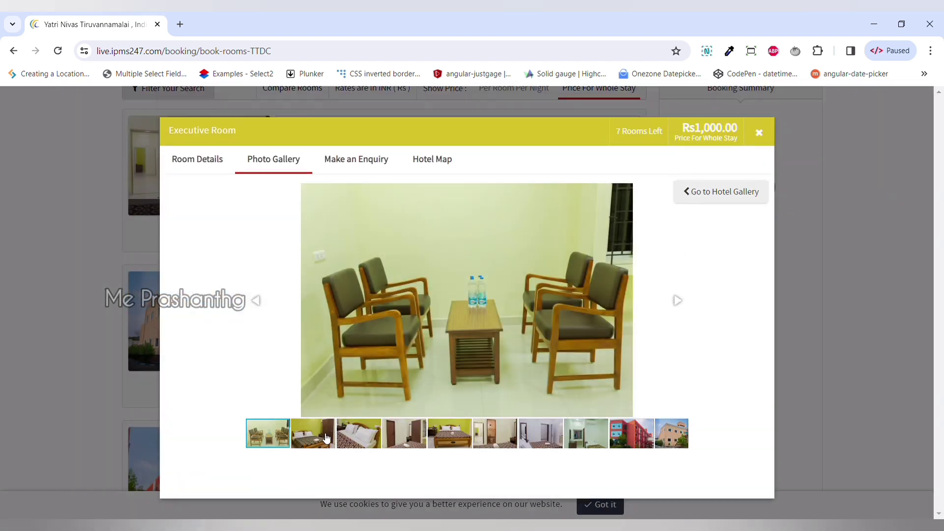
left_click(317, 439)
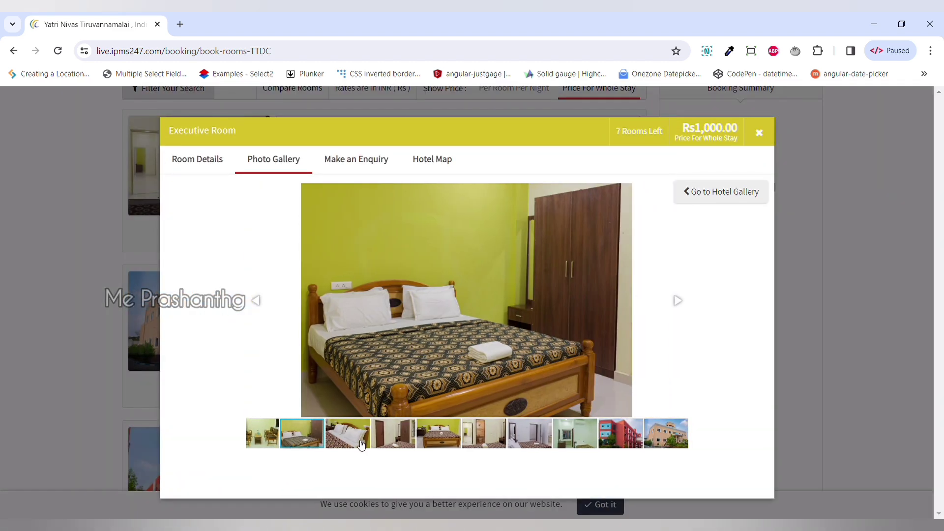
left_click(354, 439)
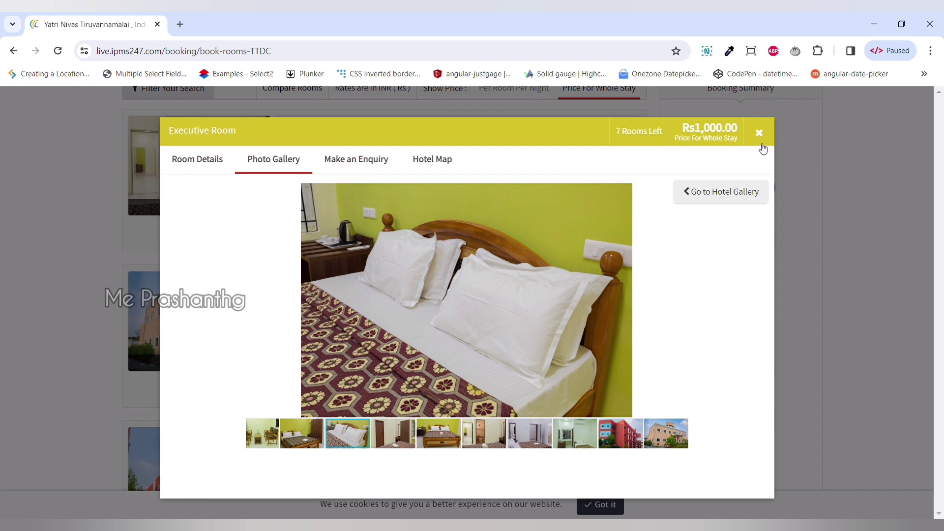
left_click(759, 133)
scroll(197, 338, "down", 4)
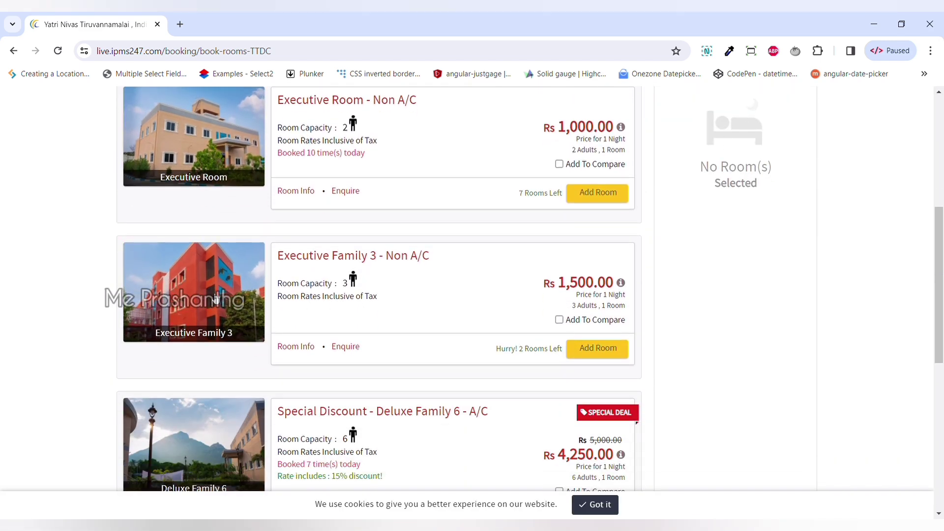
left_click(217, 298)
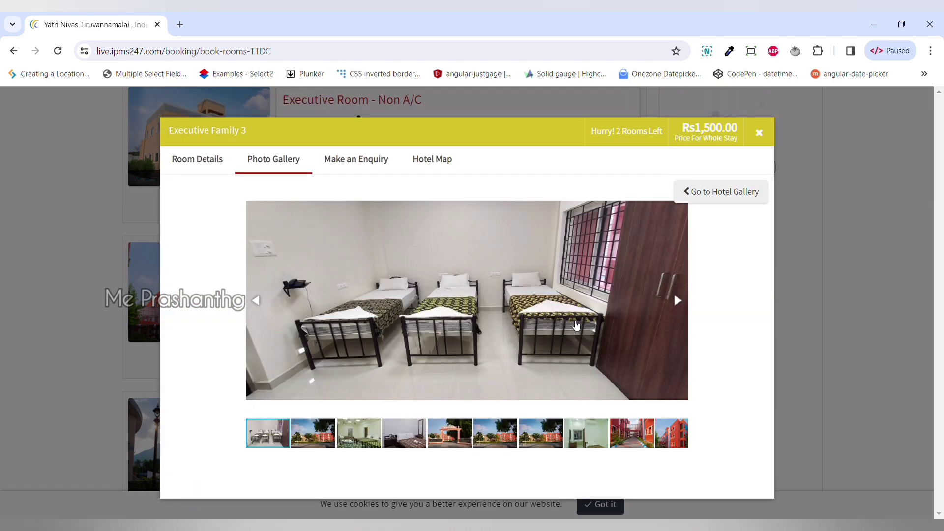
left_click(402, 445)
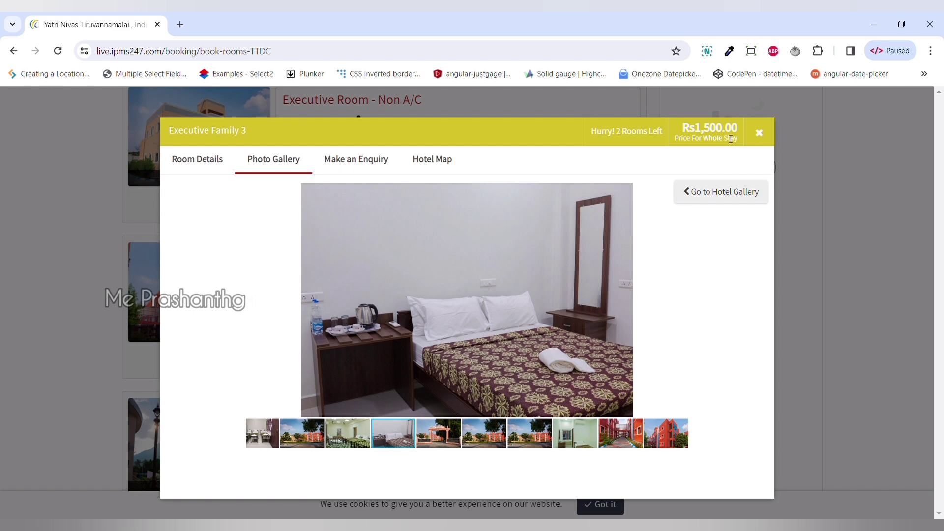
left_click(760, 133)
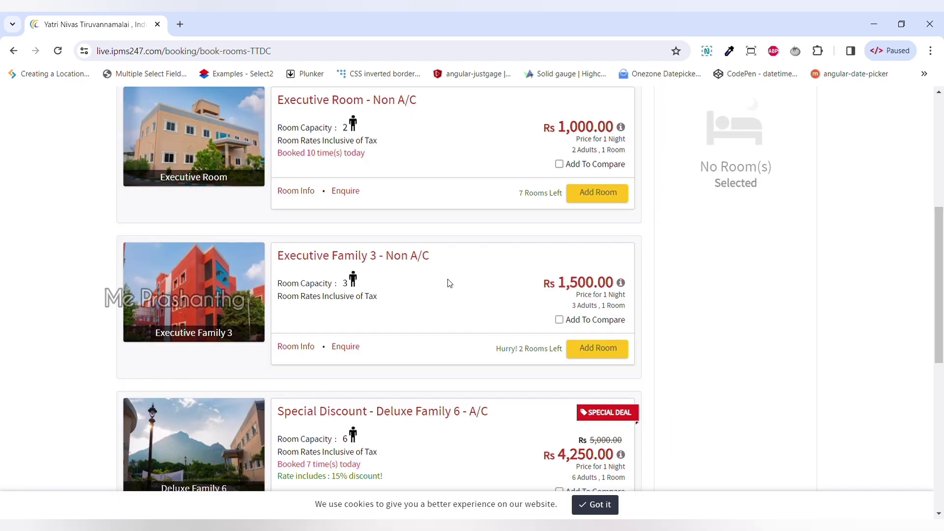
Step: Browse the room list, view the Deluxe Family 6 photo gallery, then close it
scroll(446, 280, "down", 2)
scroll(441, 312, "down", 2)
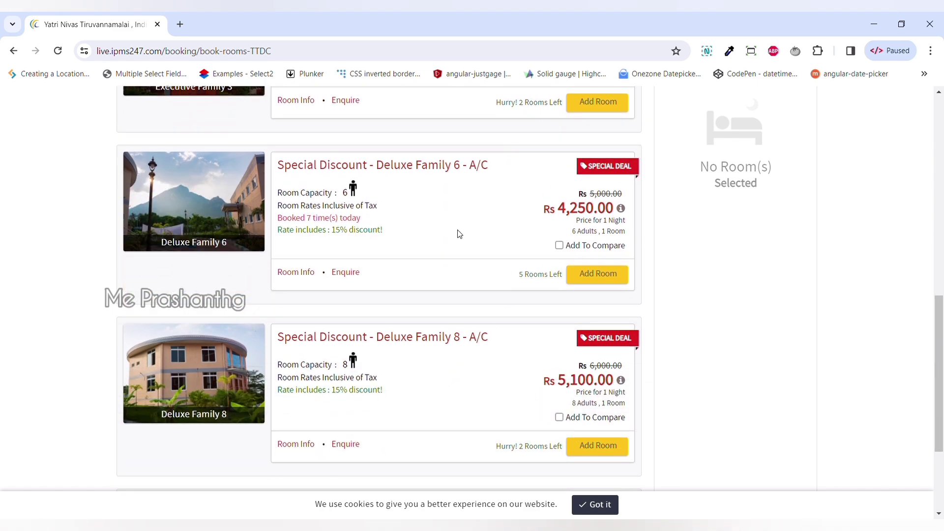
scroll(472, 366, "down", 1)
scroll(465, 360, "down", 3)
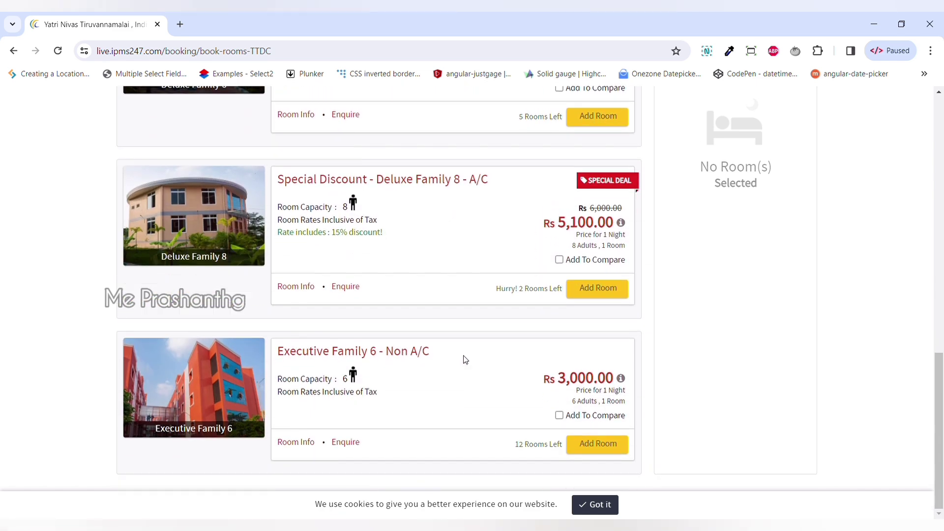
scroll(344, 379, "up", 4)
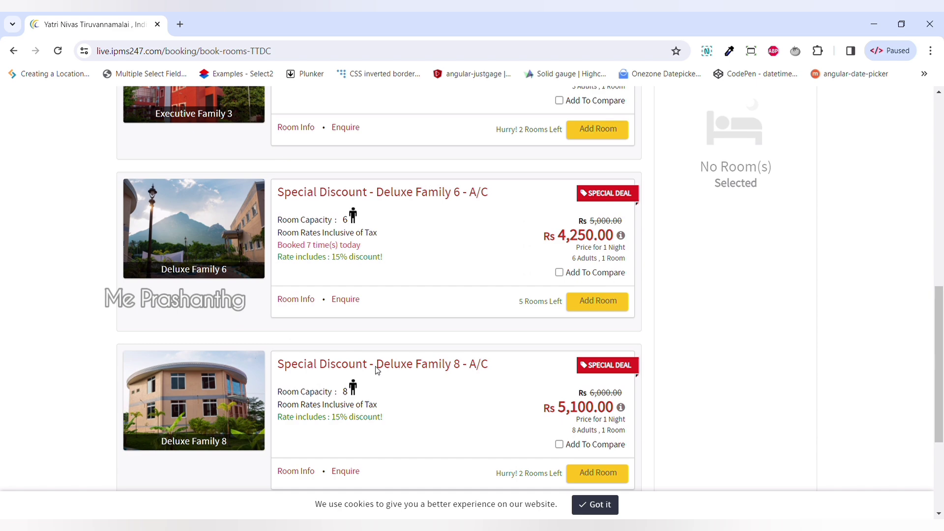
left_click(207, 234)
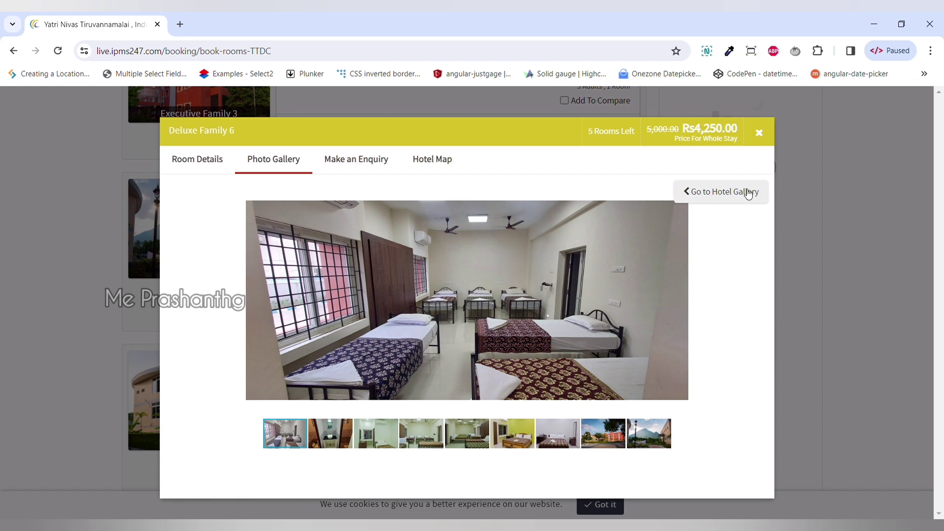
left_click(762, 135)
Step: Scroll the room list to the Executive Room - Non A/C card at Rs 1,000
scroll(702, 295, "down", 3)
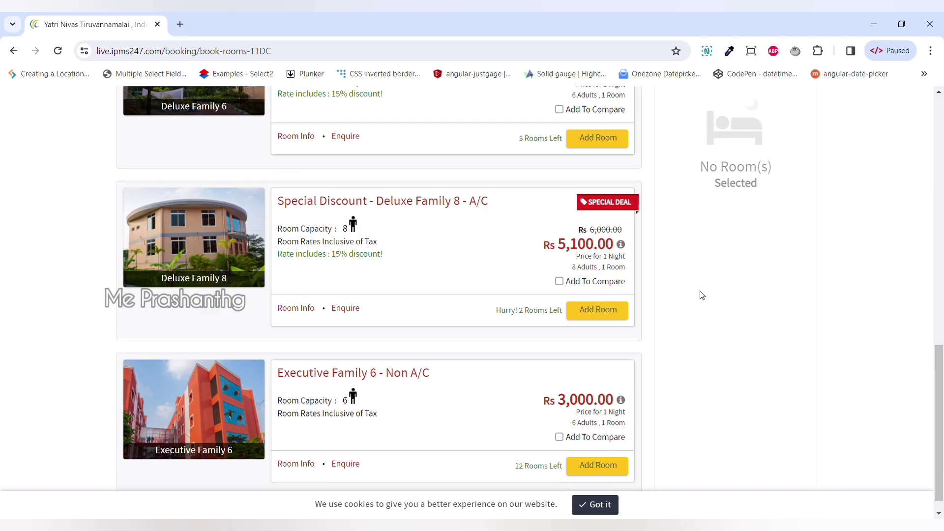
scroll(702, 295, "down", 1)
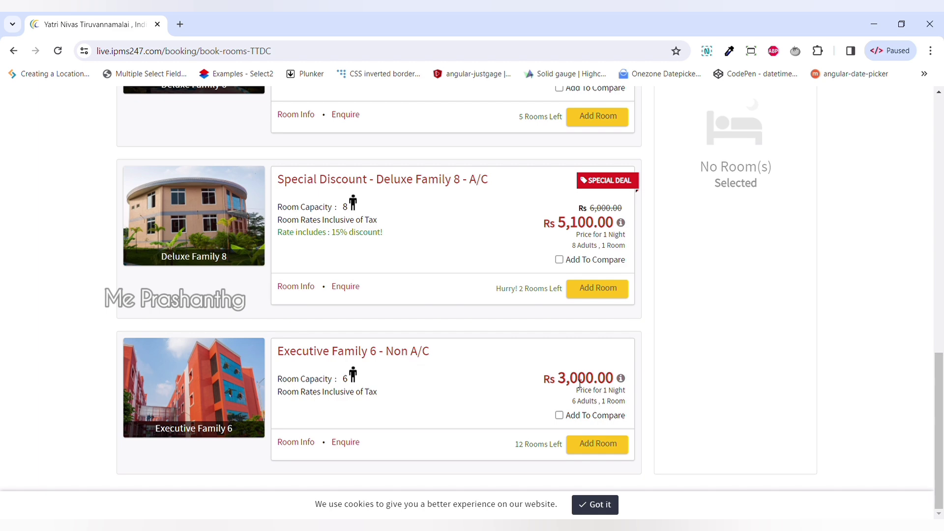
scroll(522, 186, "up", 4)
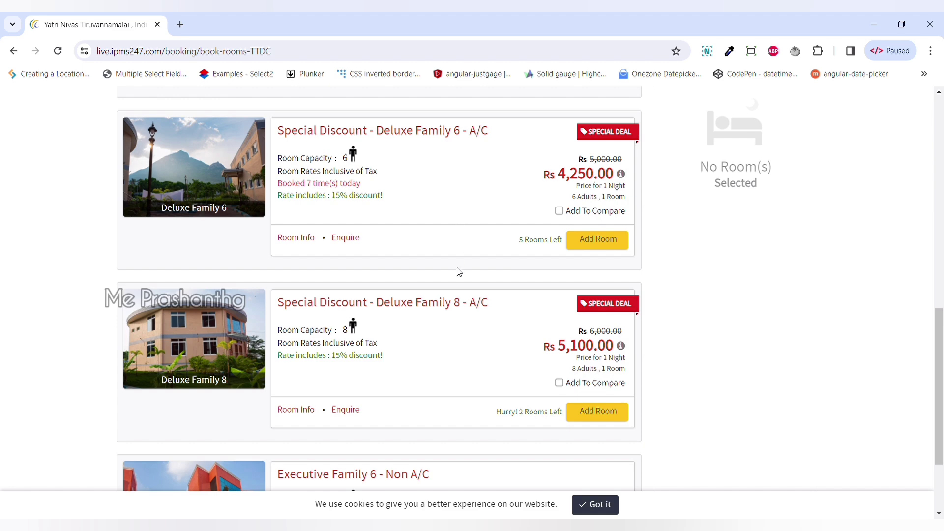
scroll(457, 270, "up", 10)
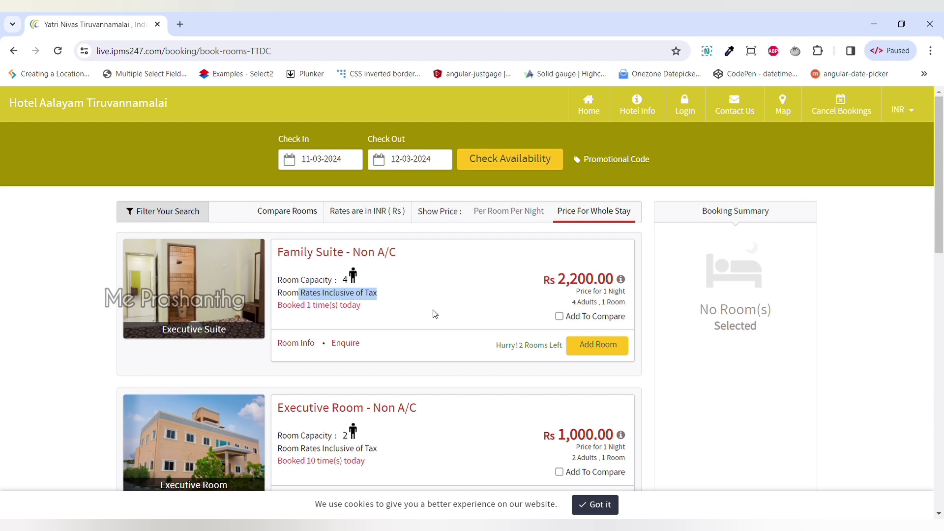
scroll(435, 313, "down", 1)
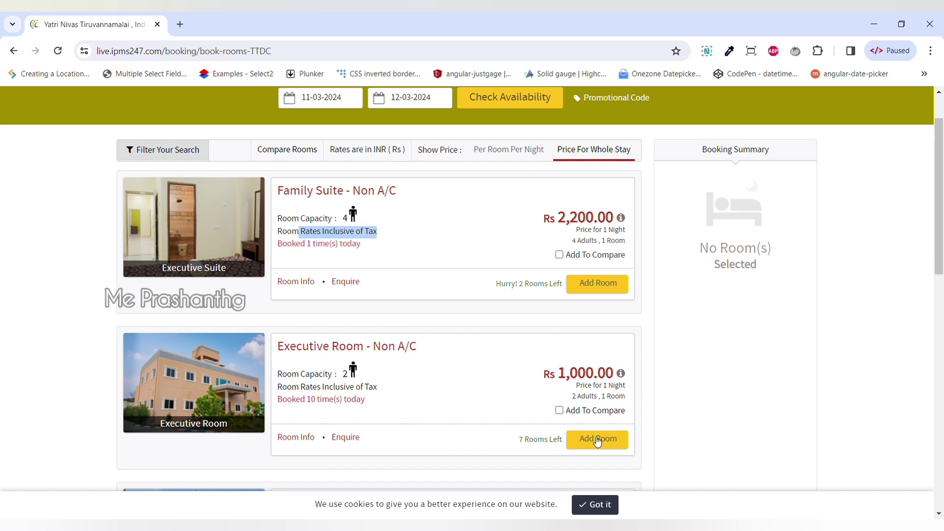
scroll(421, 372, "down", 1)
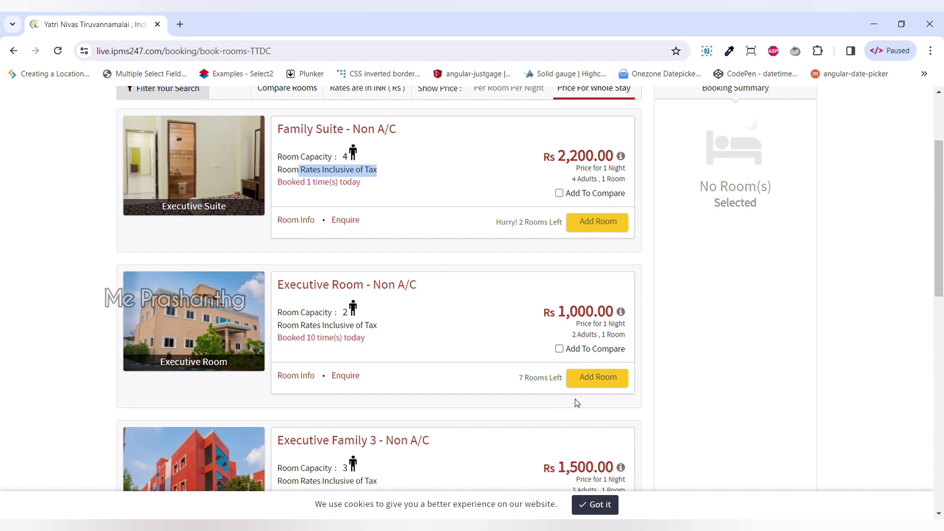
Step: Add one Executive Room - Non A/C for 2 adults at Rs 1,000.00 and proceed to Book
left_click(601, 377)
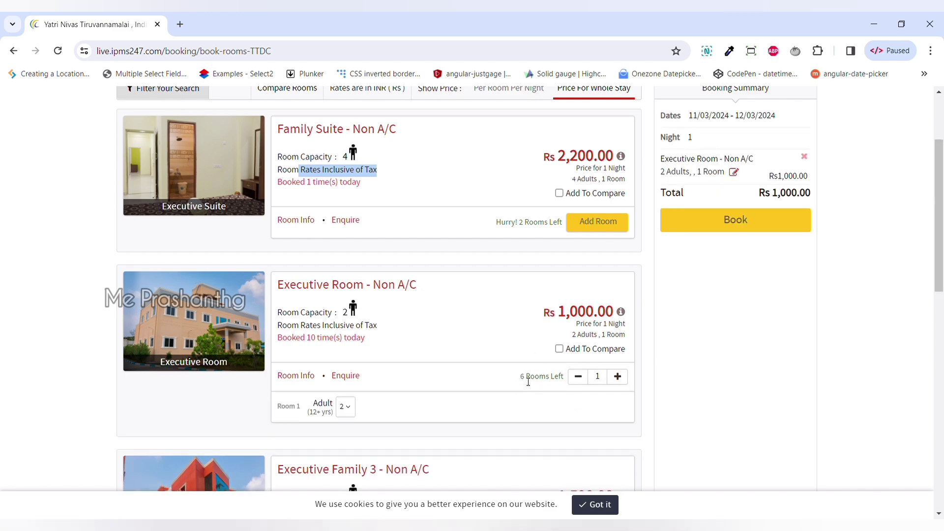
left_click_drag(520, 378, 567, 381)
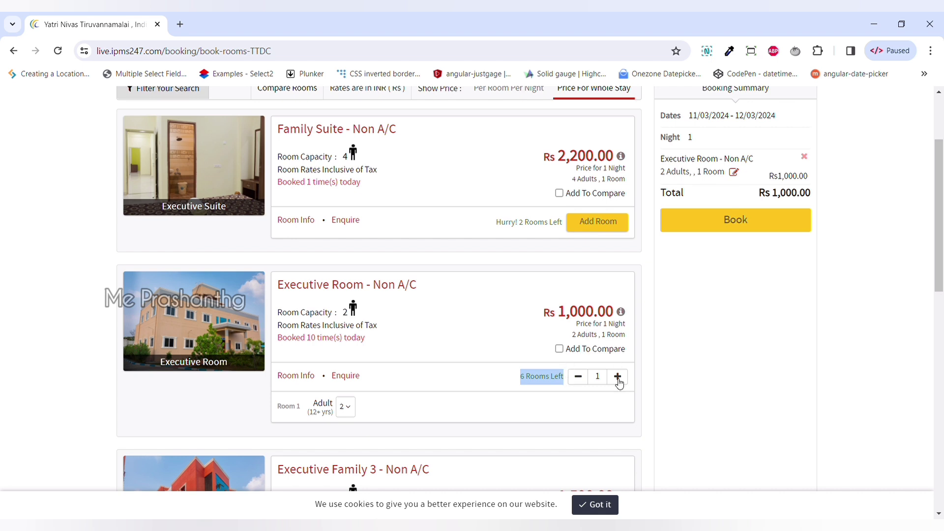
scroll(749, 306, "up", 1)
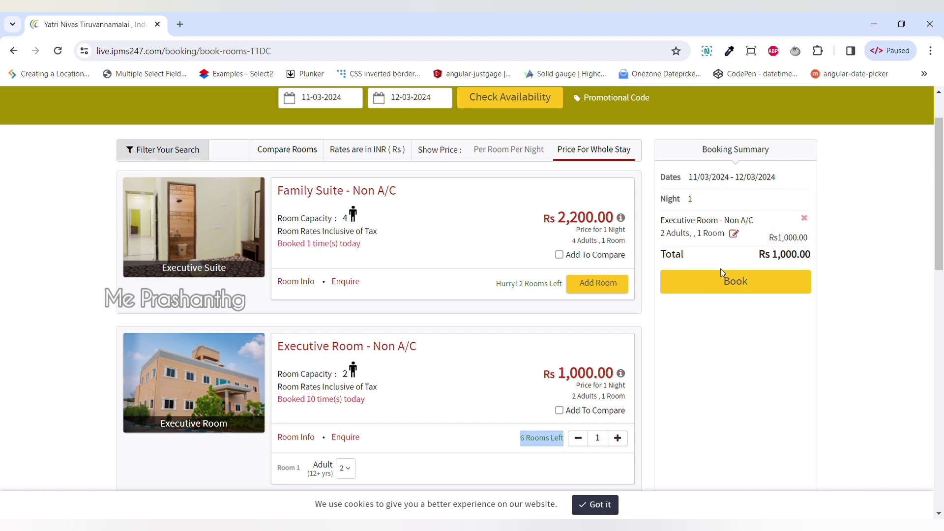
left_click(741, 287)
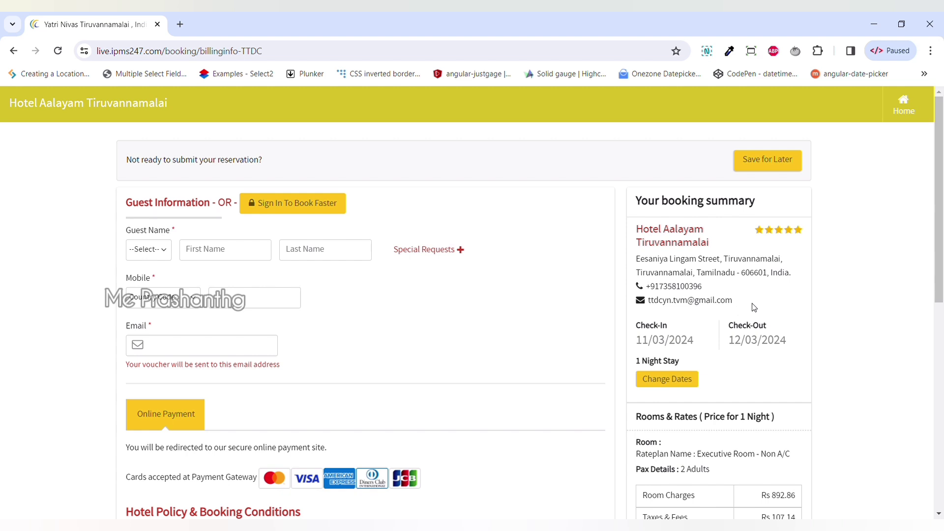
Step: Review the guest page's policies and totals: Rs 892.86 room plus Rs 107.14 taxes, Rs 1,000.00 payable
scroll(684, 326, "down", 1)
scroll(685, 326, "down", 2)
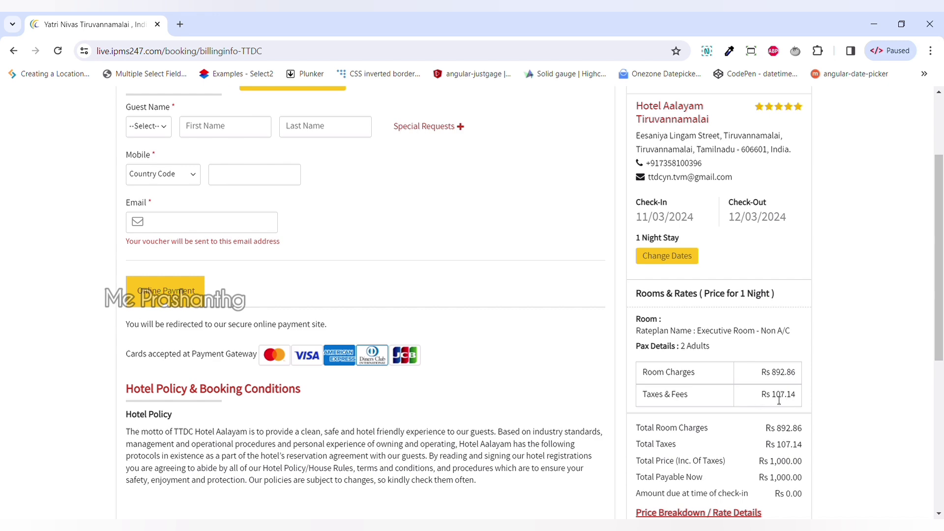
scroll(790, 398, "down", 3)
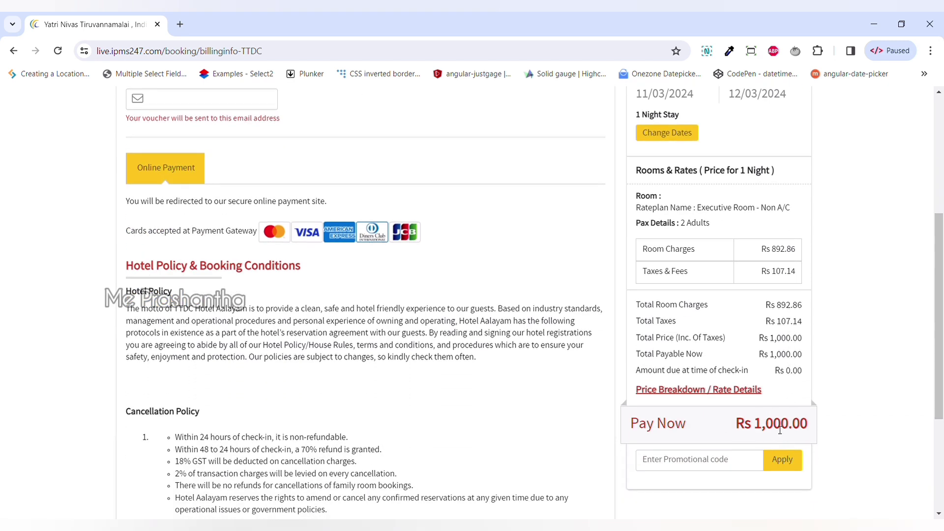
scroll(754, 352, "up", 5)
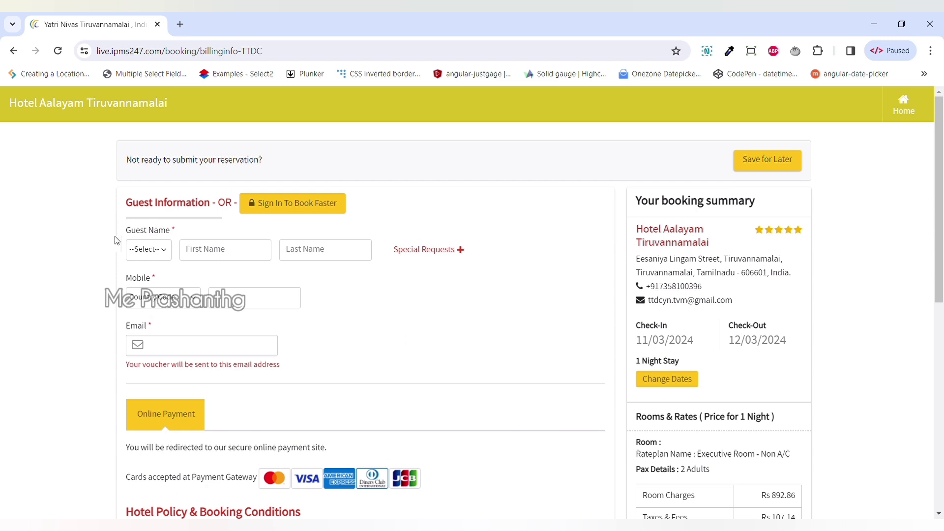
Step: Set the guest title to Mr. and enter the guest's first name and surname
left_click(160, 253)
key("Down")
left_click(227, 253)
type("Prashanth")
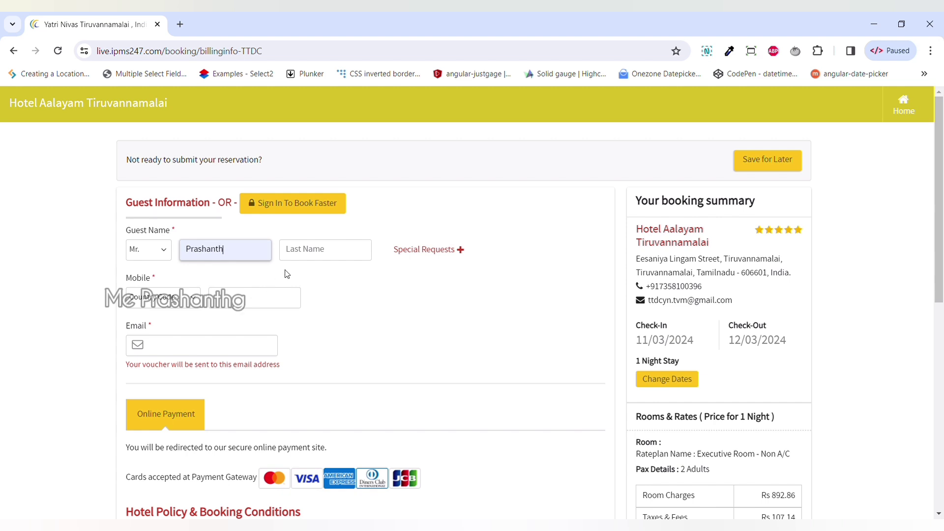
left_click(314, 256)
type("G")
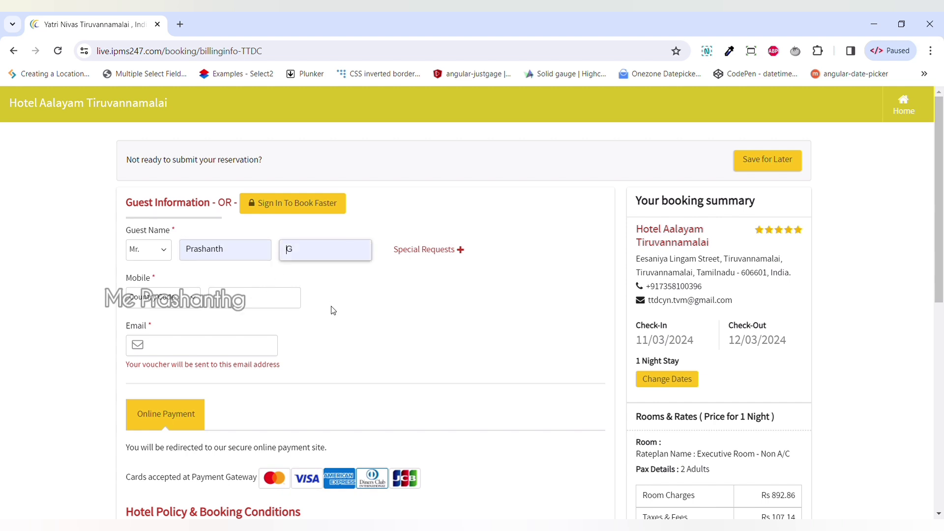
Step: Choose country code India (+91), then enter the guest's mobile number and e-mail address
left_click(190, 303)
type("ind")
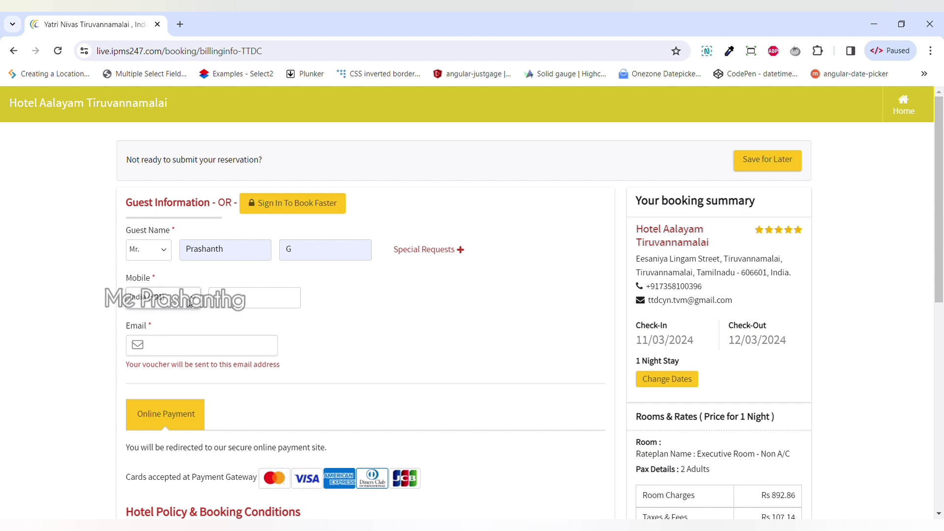
left_click(236, 309)
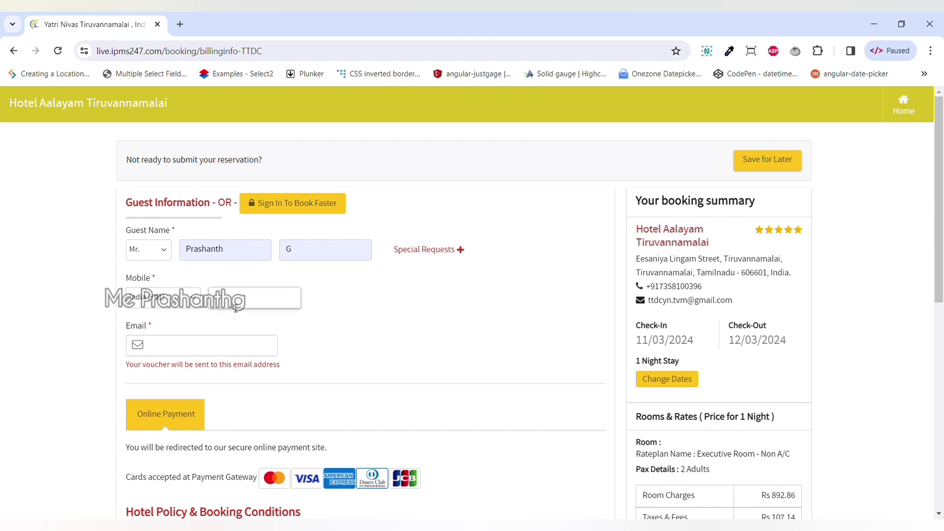
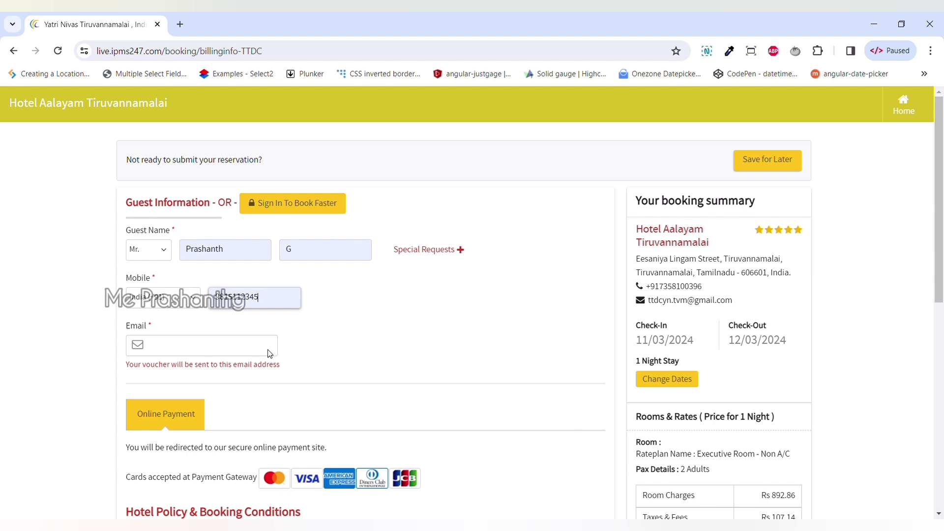
left_click(232, 352)
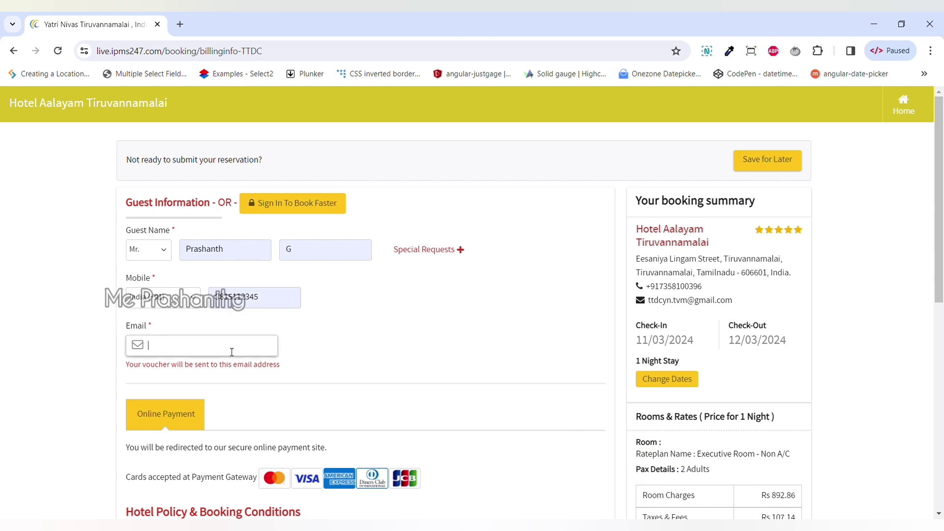
key("ctrl+v")
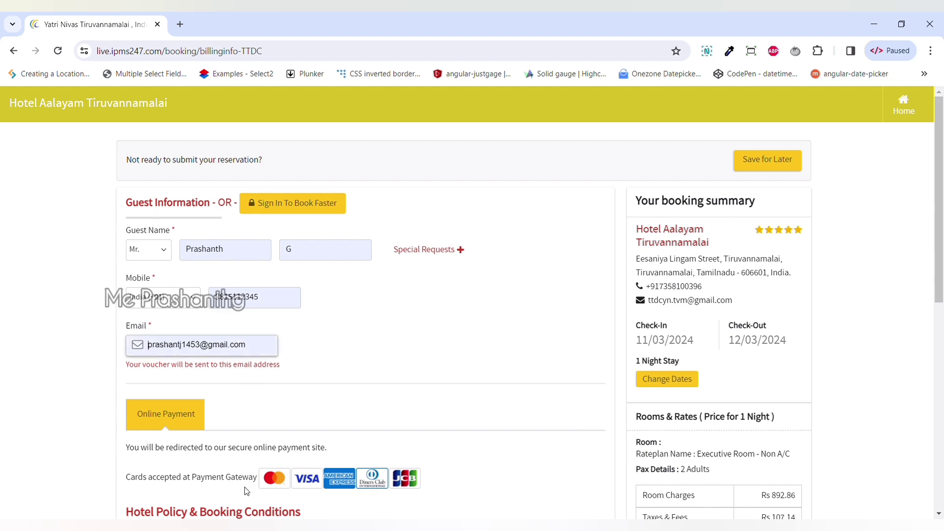
Step: Accept the booking conditions and policies, then submit the reservation with Book Now
scroll(450, 322, "down", 2)
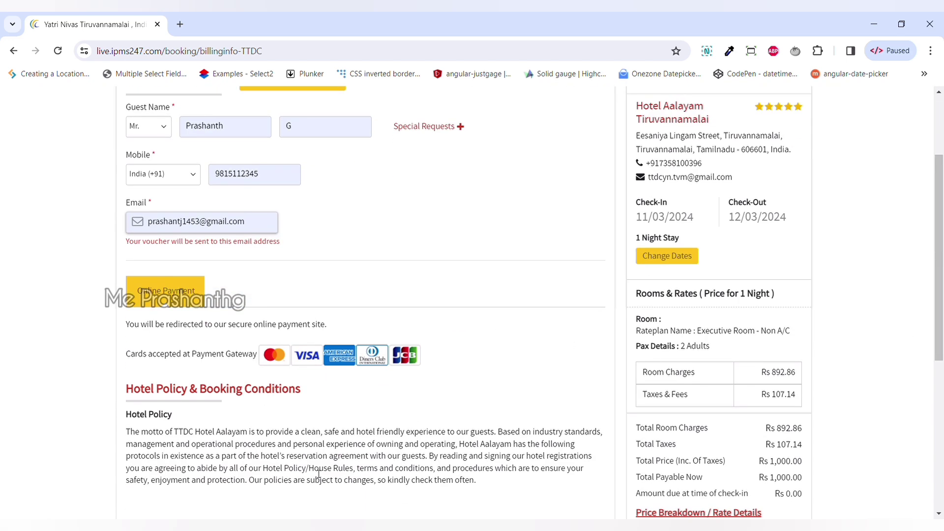
scroll(474, 275, "down", 3)
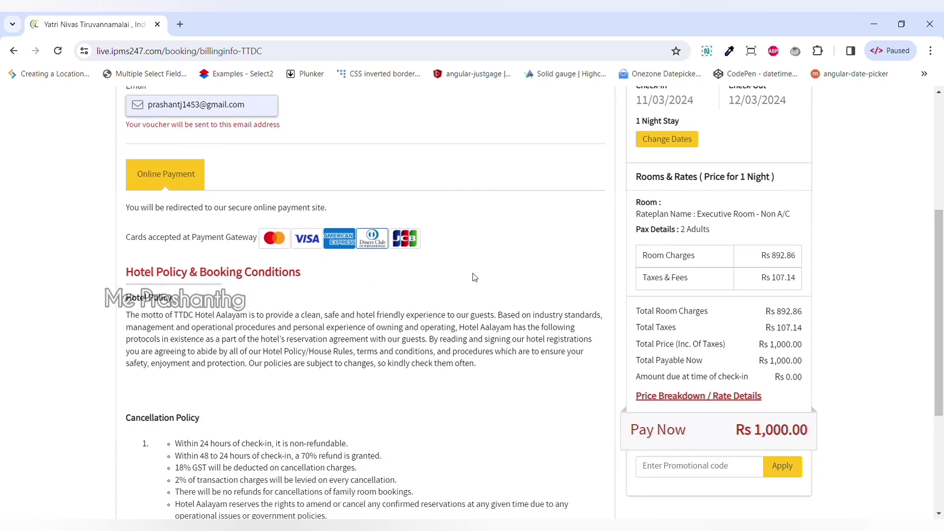
scroll(487, 277, "down", 1)
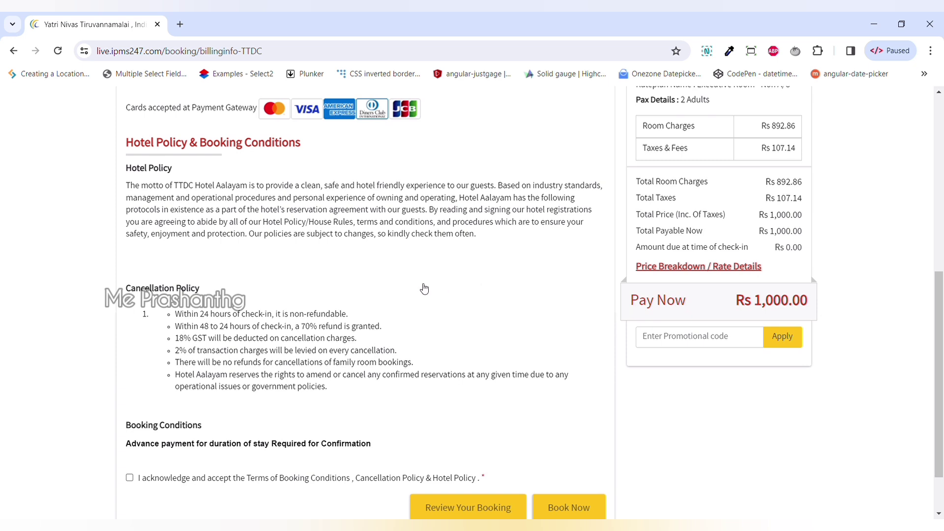
scroll(421, 288, "down", 1)
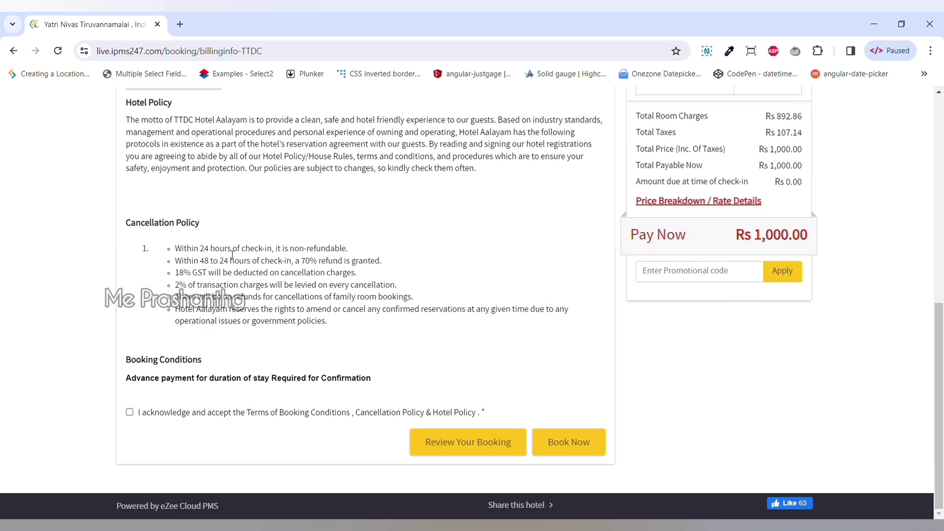
left_click(130, 413)
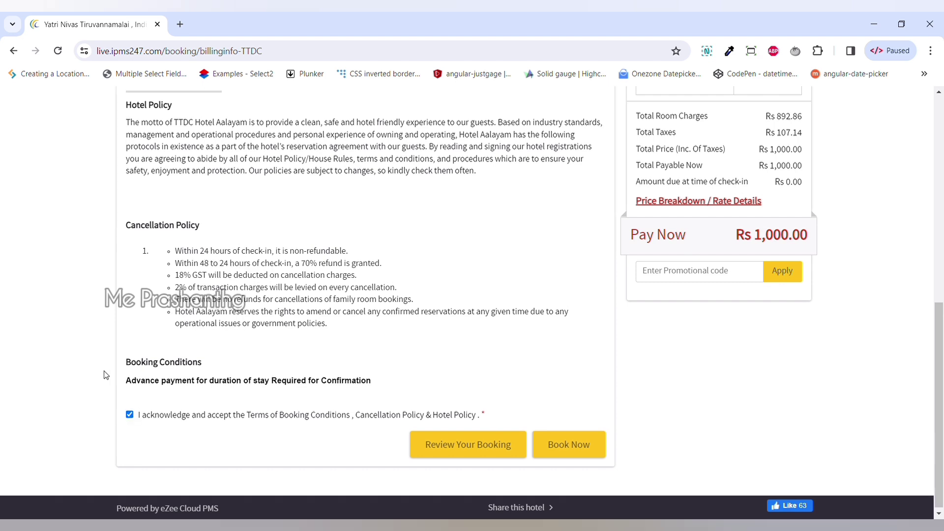
left_click(572, 450)
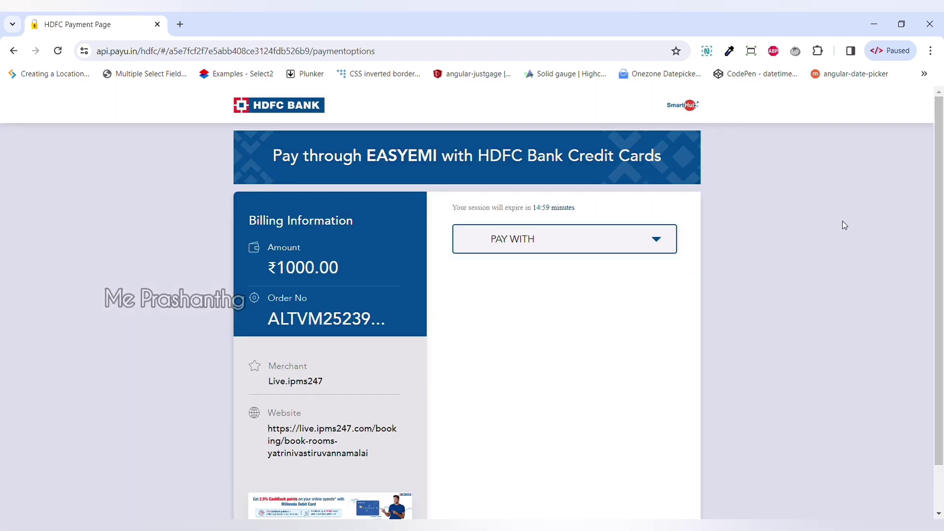
Step: Pick UPI in the PAY WITH dropdown for the ₹1000.00 payment
left_click(550, 243)
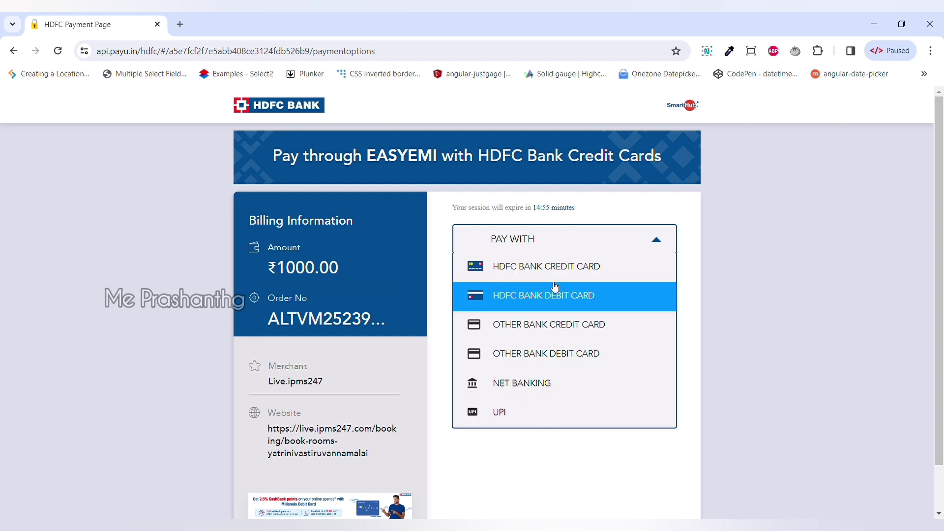
left_click(508, 418)
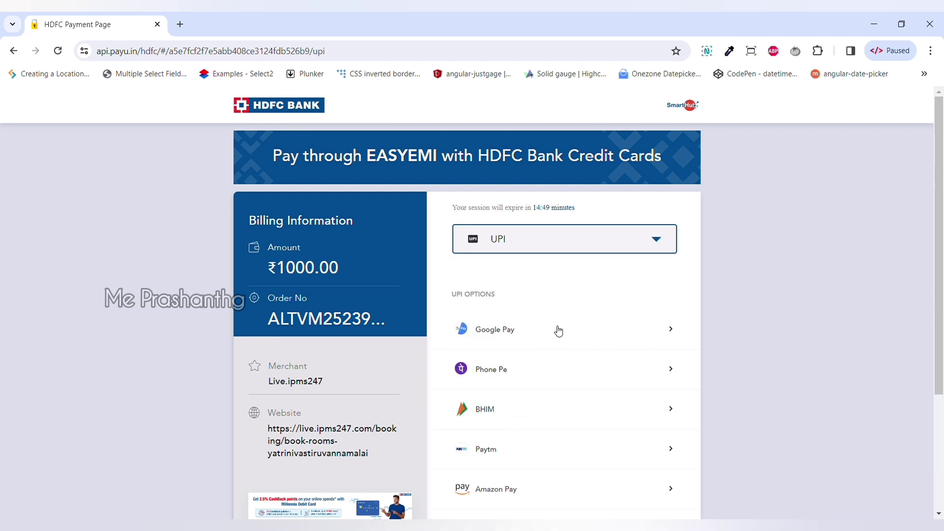